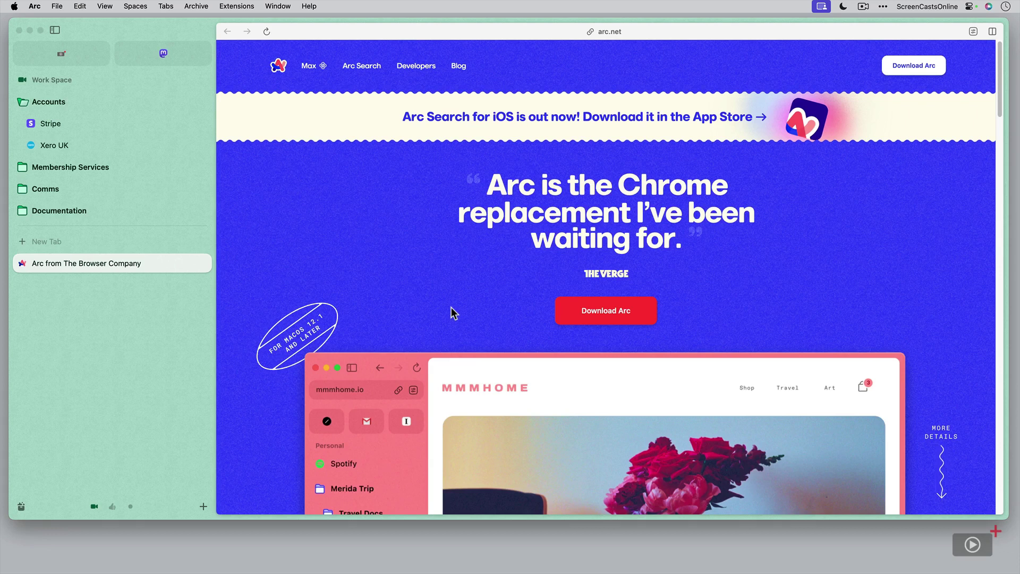
Step: Download the Arc installer from the arc.net home page
left_click(915, 66)
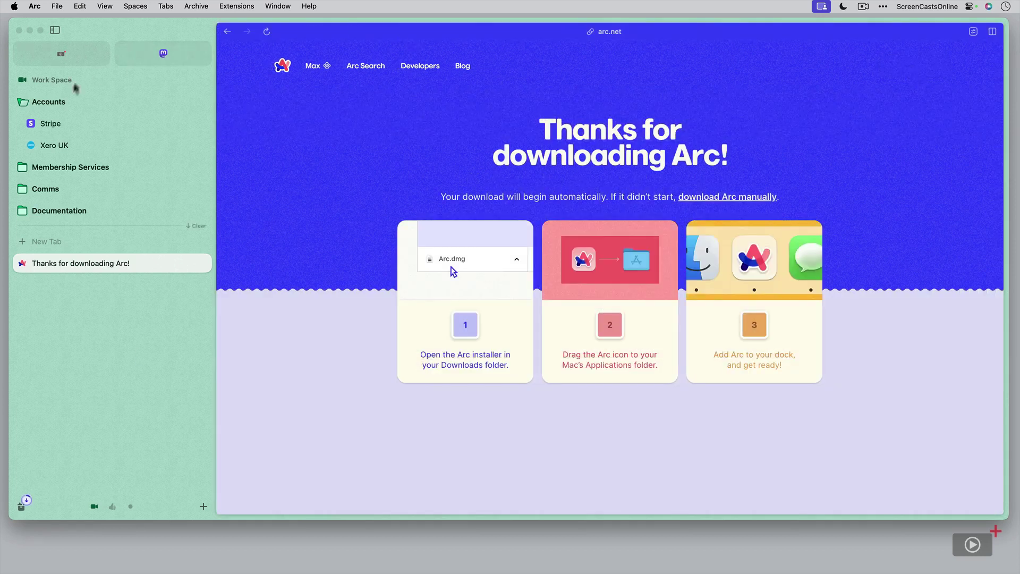
Step: Expand the Membership Services, Comms and Documentation folders to view their pinned pages, and collapse them again
left_click(23, 167)
left_click(23, 232)
left_click(23, 319)
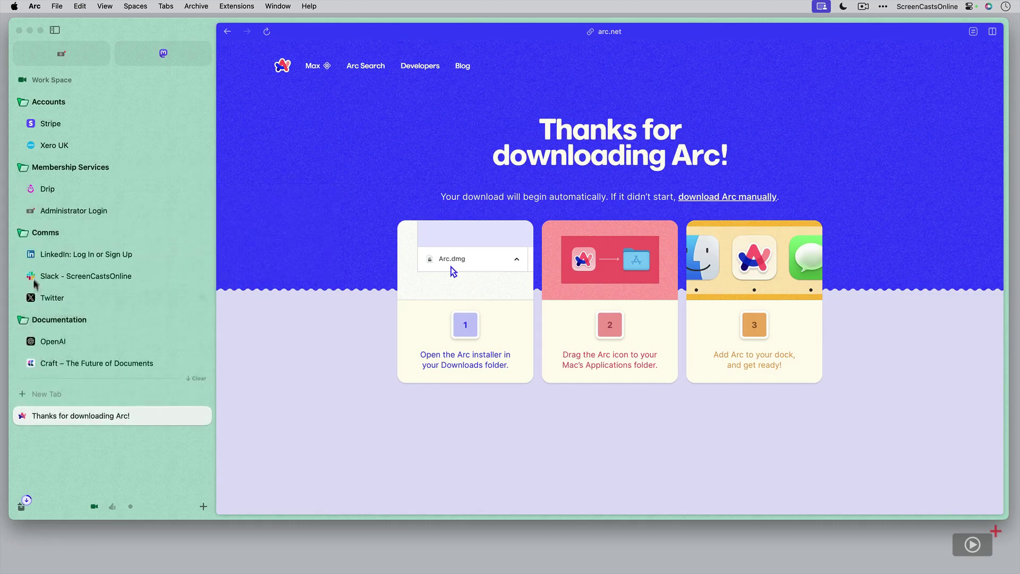
left_click(24, 234)
left_click(21, 167)
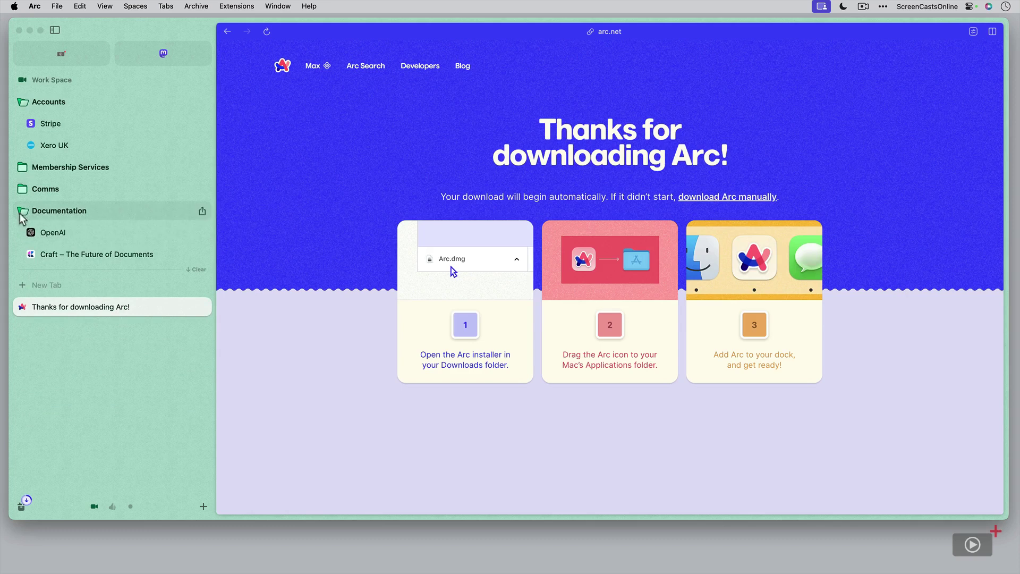
left_click(22, 215)
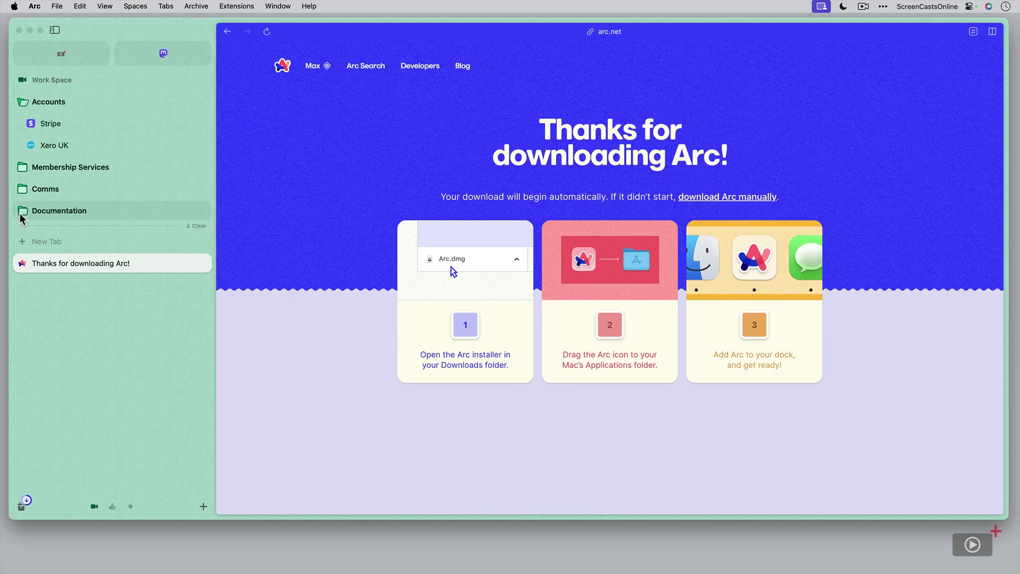
Step: Switch back and forth through the Work, Personal and Tech spaces, and return to the Work Space
key("ctrl+2")
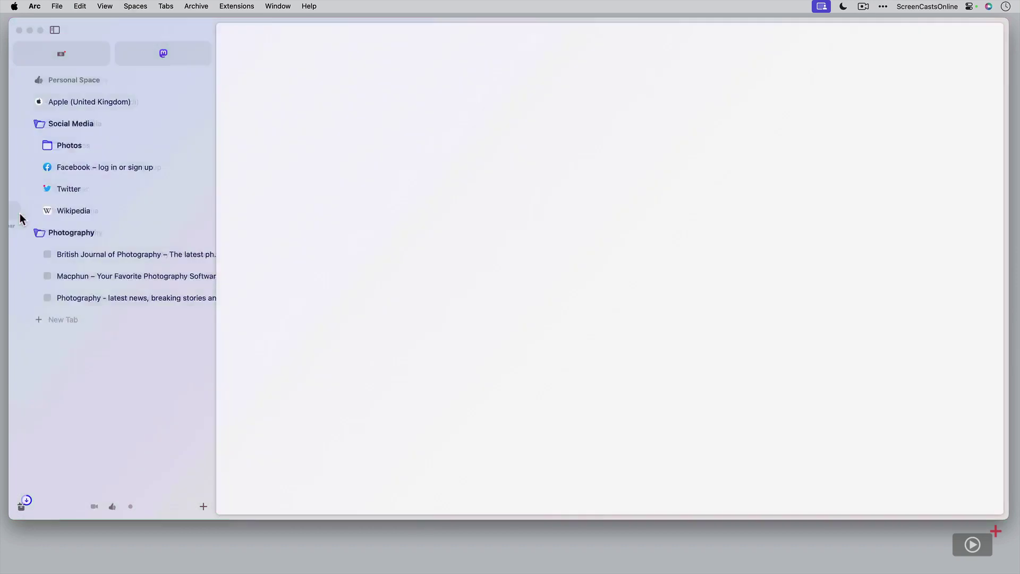
key("ctrl+1")
key("ctrl+2")
key("ctrl+1")
key("ctrl+2")
key("ctrl+3")
key("ctrl+1")
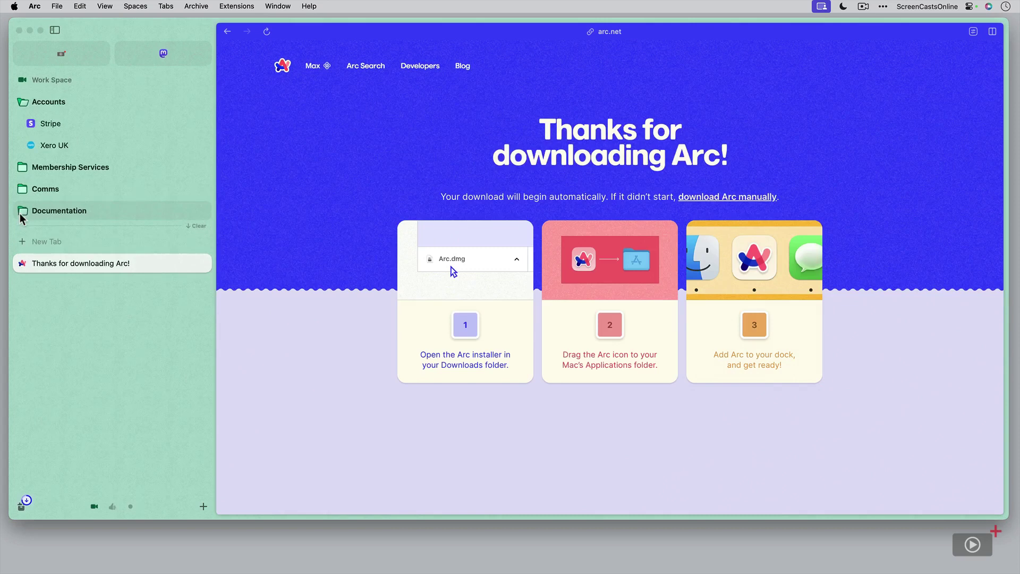
left_click(118, 507)
left_click(130, 508)
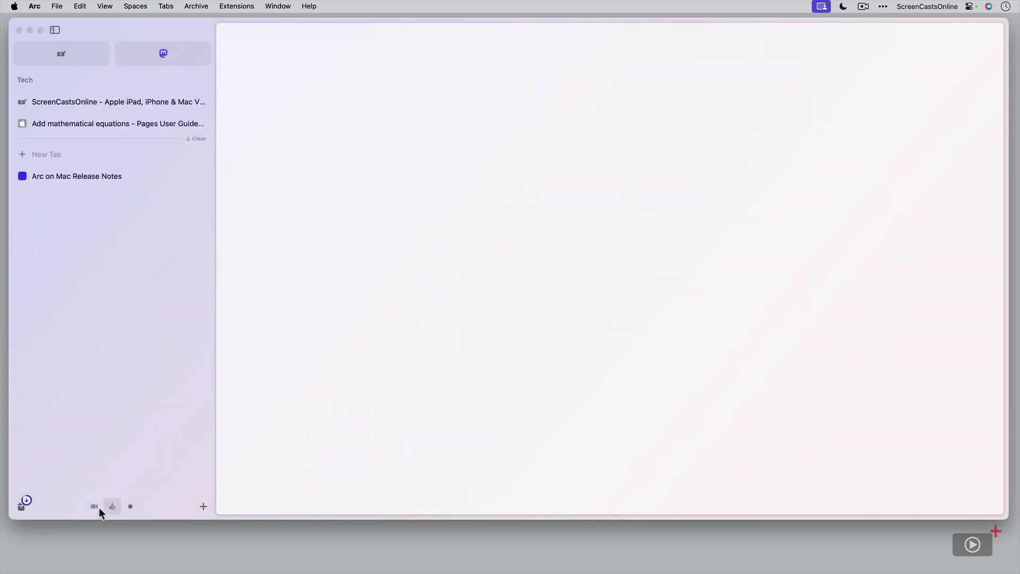
left_click(91, 507)
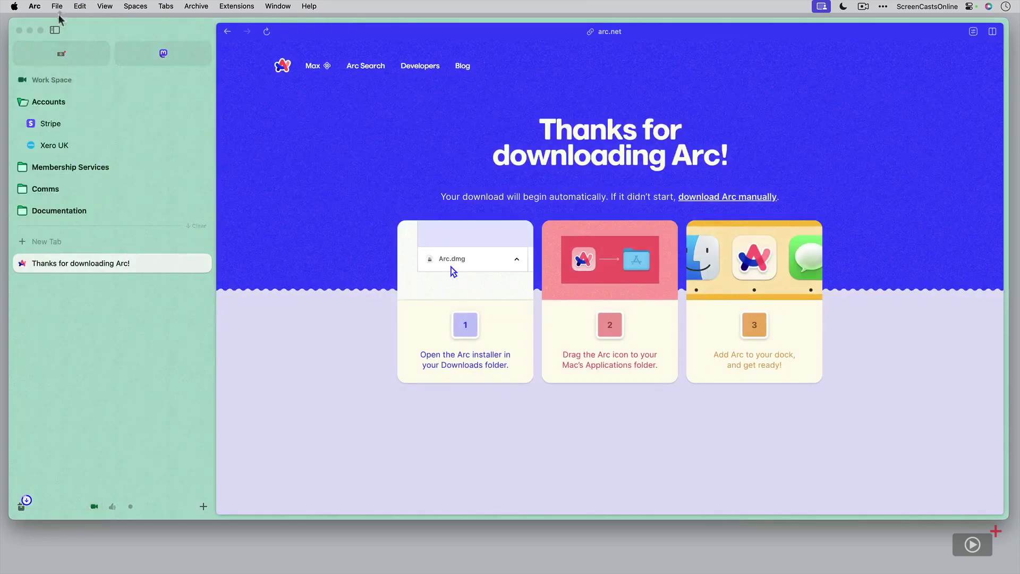
Step: Examine the Profiles settings, including search engine, tab archiving and download location, and close the settings
left_click(35, 5)
left_click(42, 41)
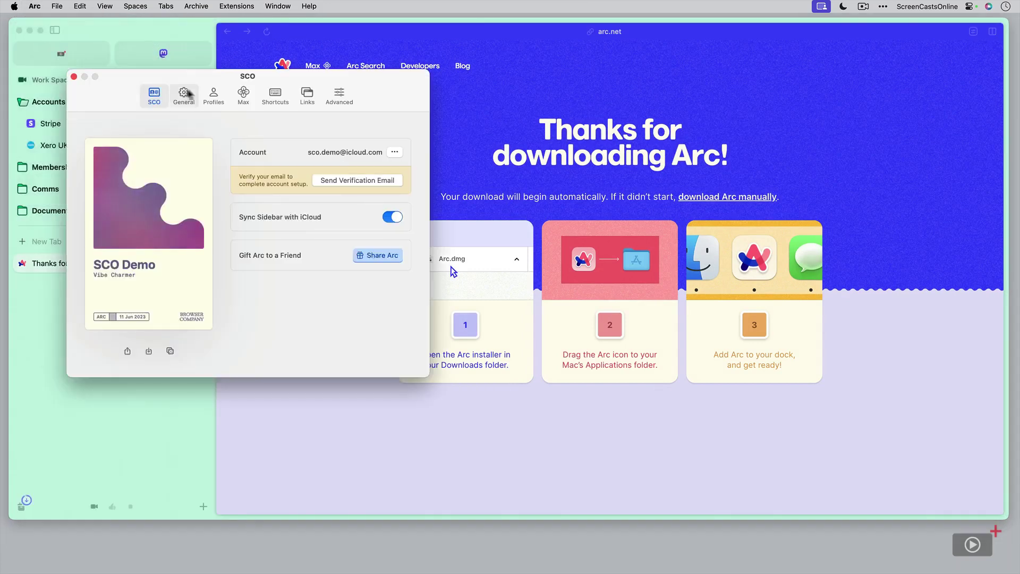
left_click(214, 98)
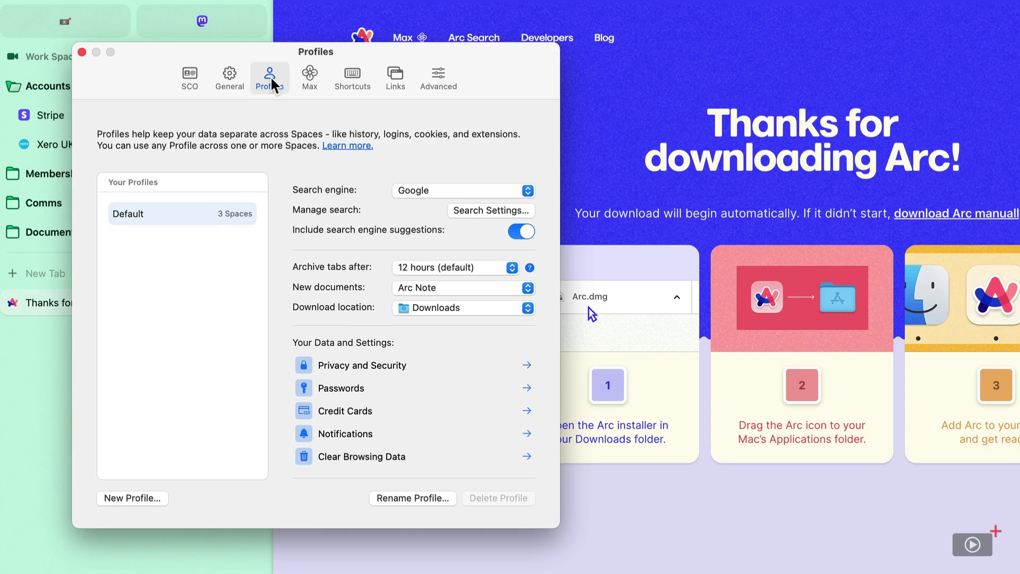
key("super+w")
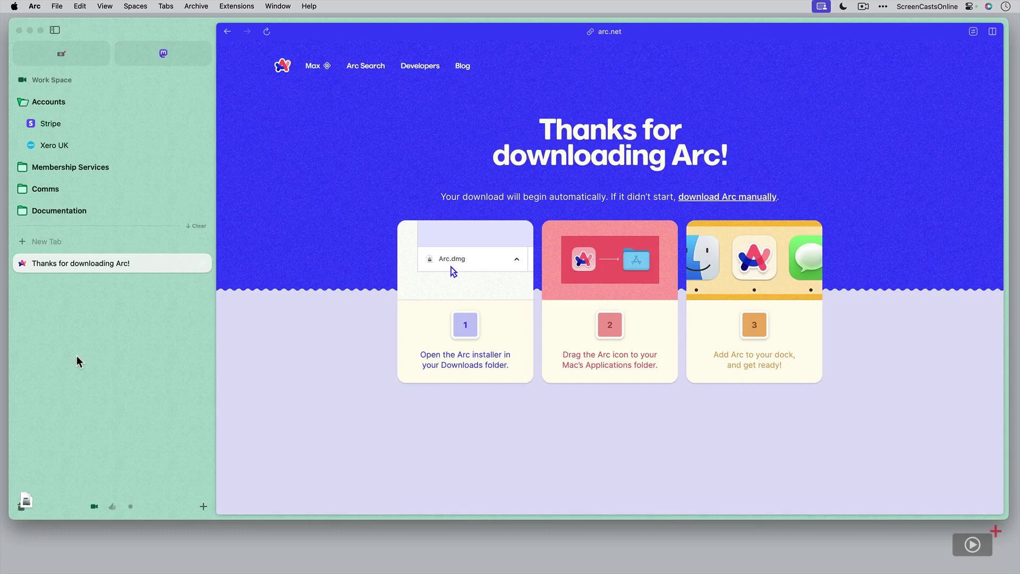
Step: Open the favourite ScreenCastsOnline site and show the toolbar above the web page
left_click(50, 53)
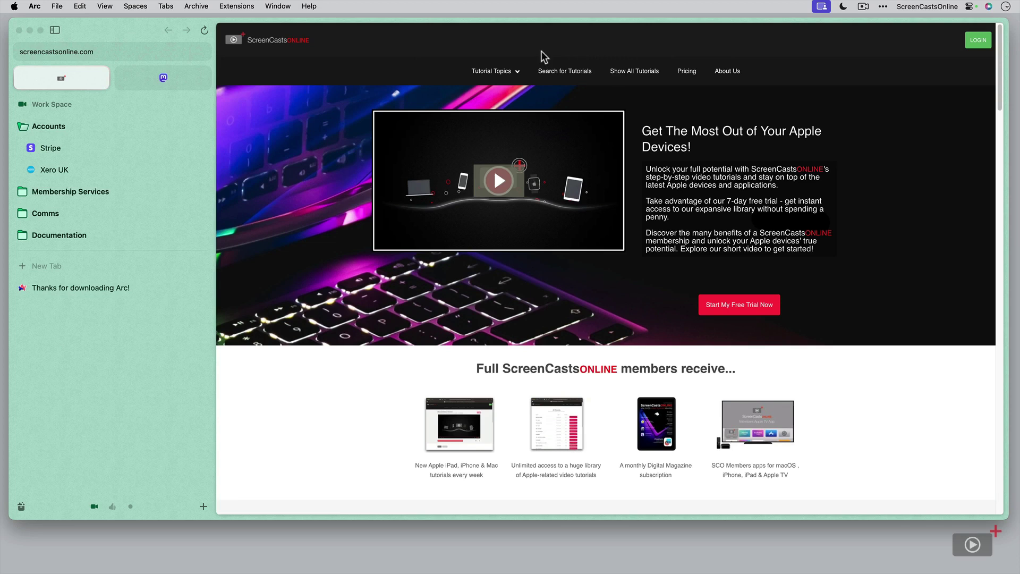
key("super+shift+d")
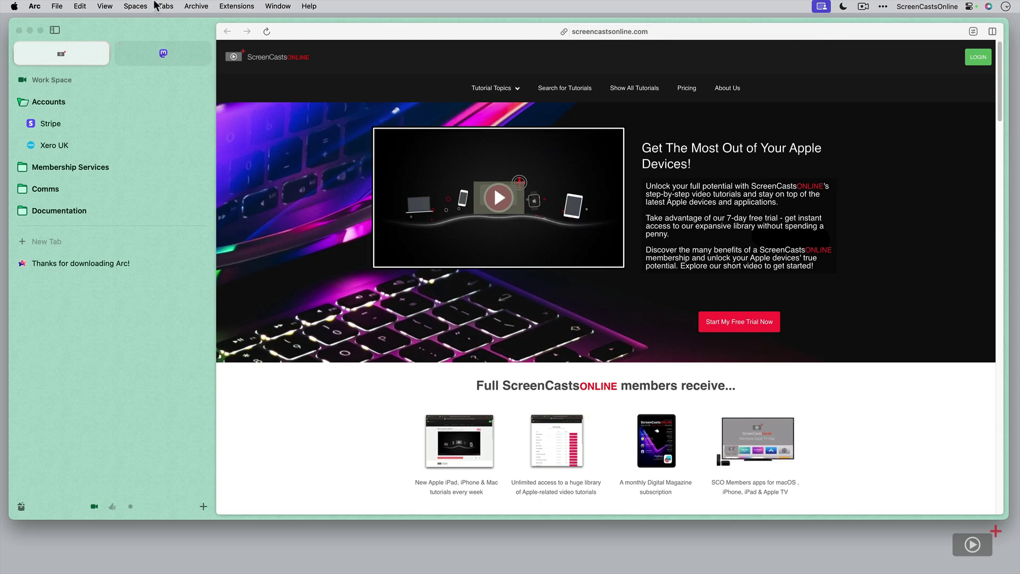
Step: Examine the Advanced settings for the option to show the full URL when the toolbar is enabled, and close them
left_click(36, 7)
left_click(48, 40)
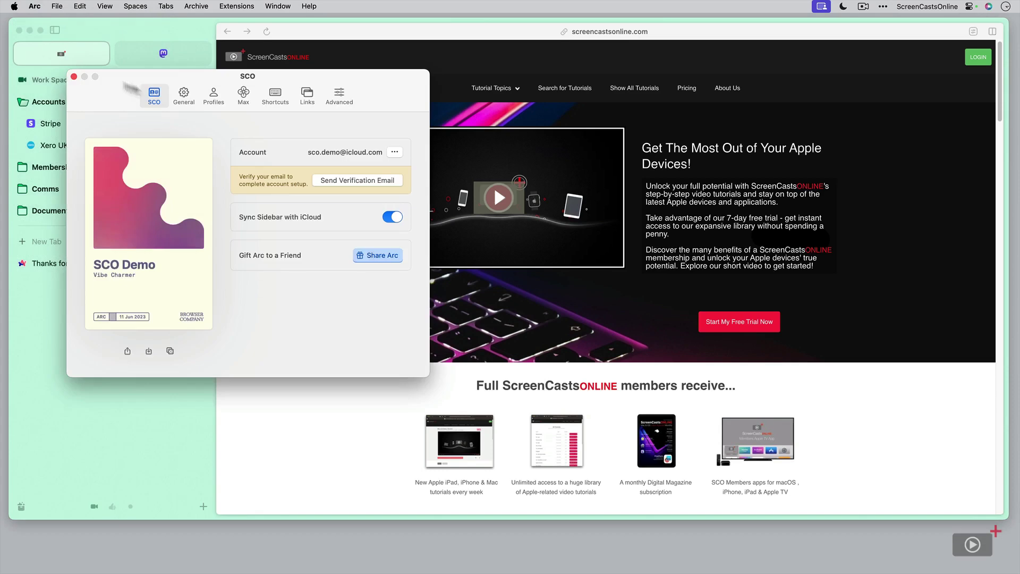
left_click(340, 97)
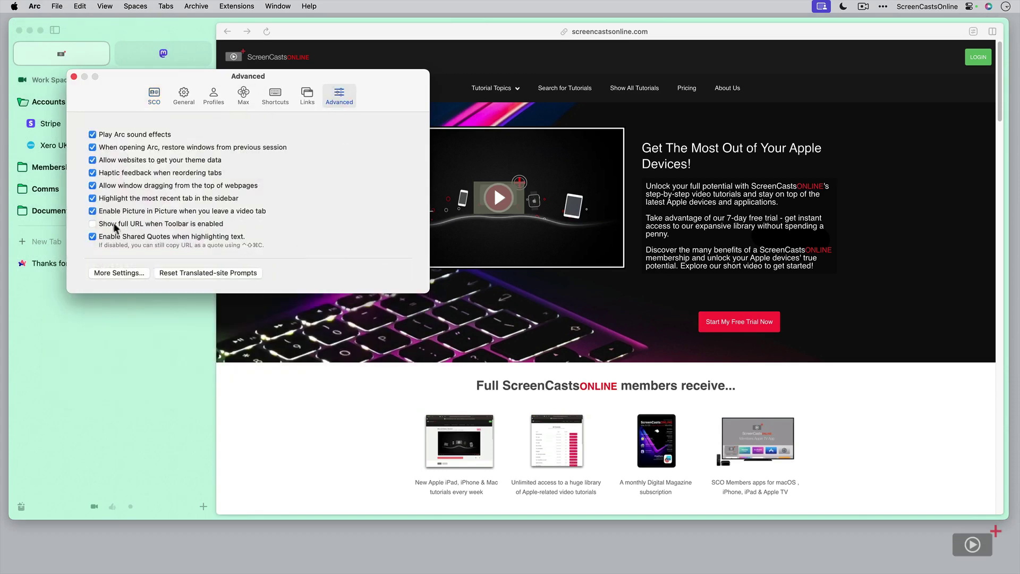
left_click(74, 77)
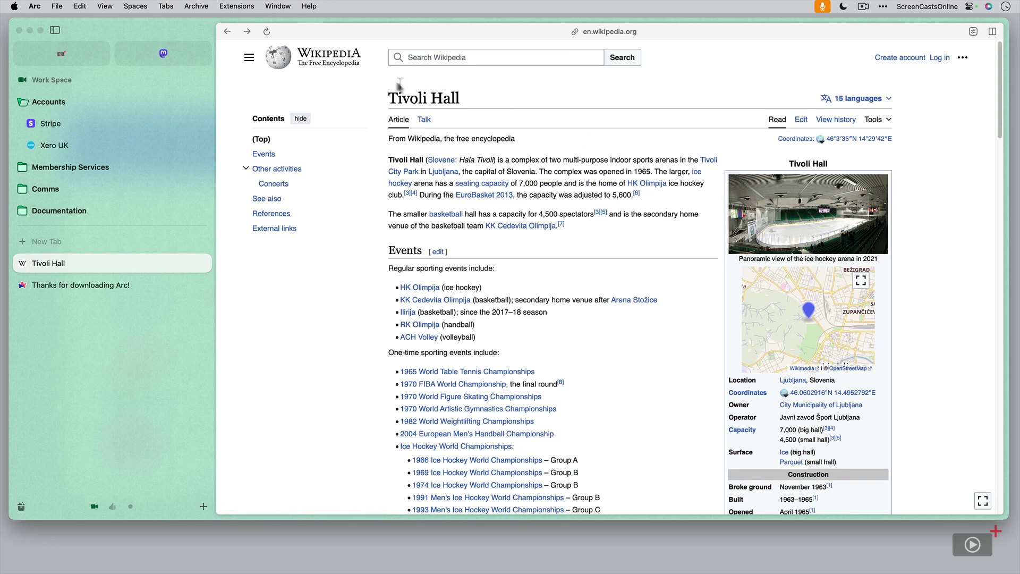
Step: View the Tivoli Hall tab's back and forward history lists, and jump ahead to the BBC Sport page
left_click(225, 31)
left_click(247, 30)
right_click(228, 31)
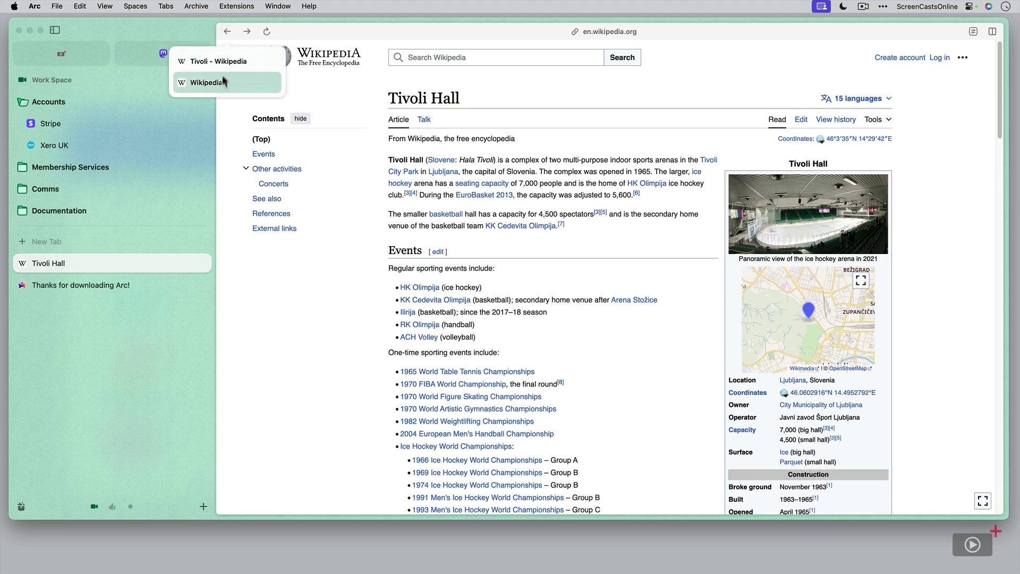
left_click(248, 30)
right_click(250, 30)
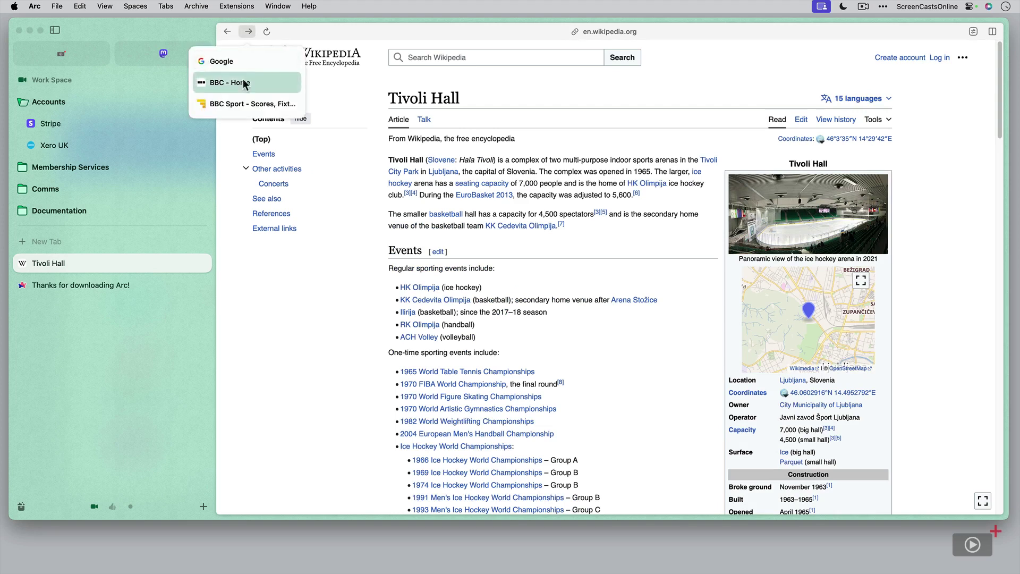
left_click(245, 104)
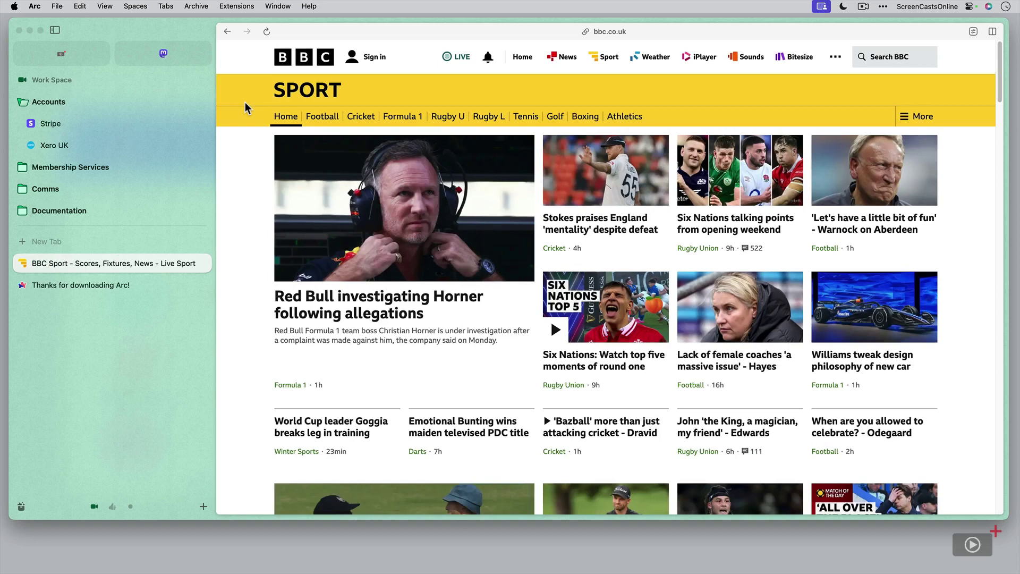
Step: Go back through the tab's history from BBC Sport to the Tivoli Hall Wikipedia page
left_click(227, 32)
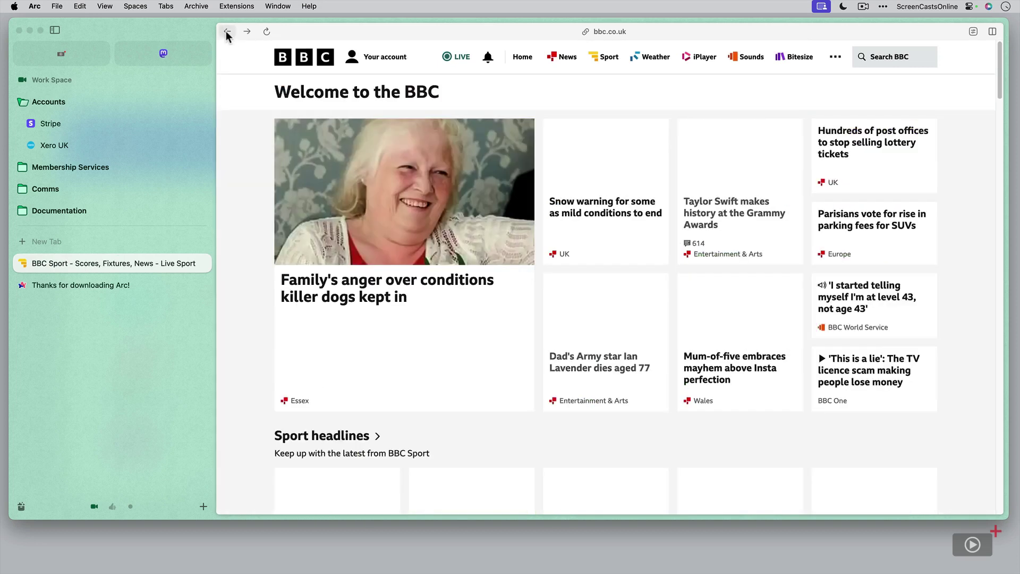
left_click(227, 32)
left_click(246, 31)
left_click(228, 32)
left_click(227, 32)
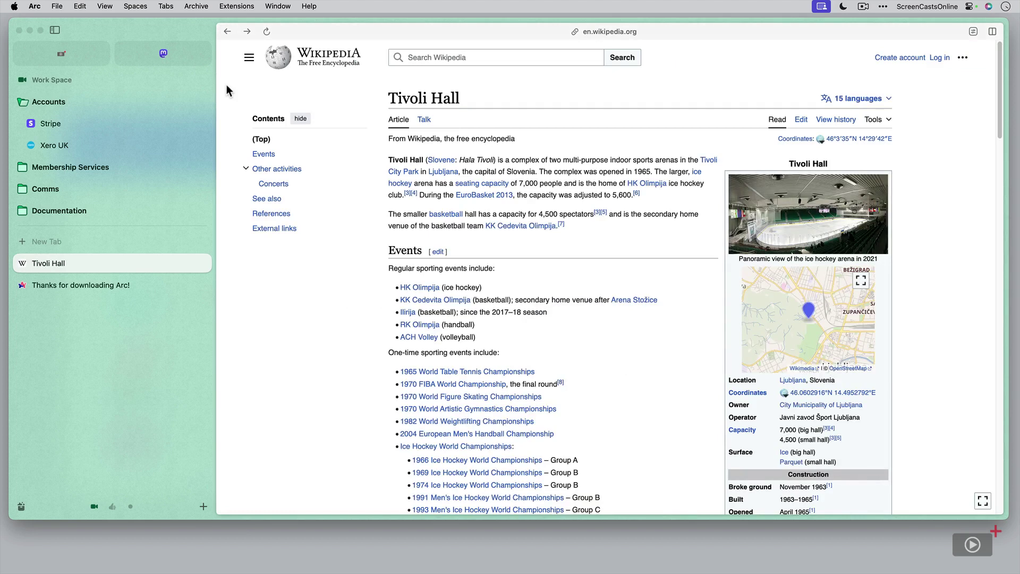
Step: Reload the Tivoli Hall page and copy its link, viewing the sharing options for the copied URL
left_click(268, 31)
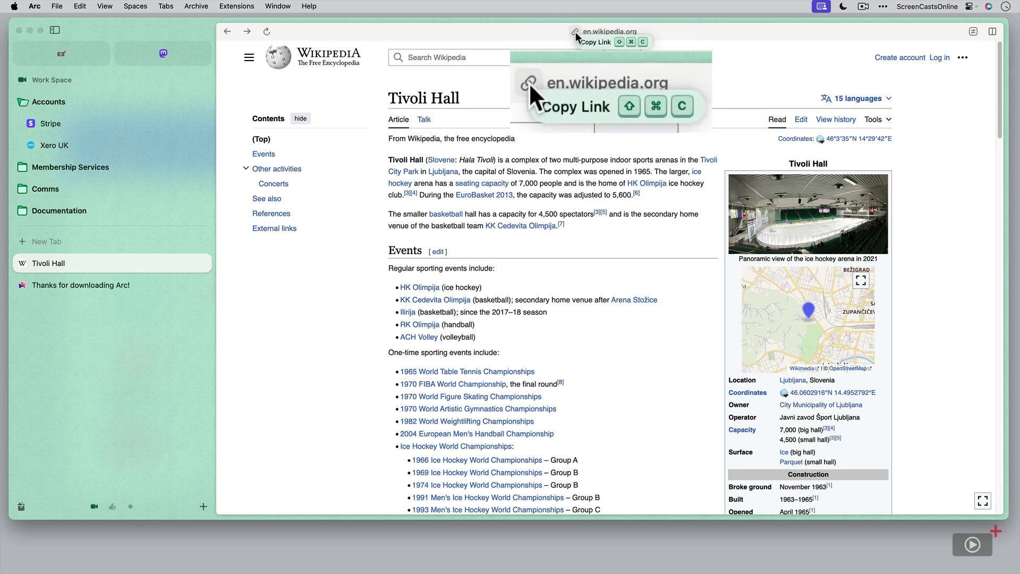
left_click(576, 32)
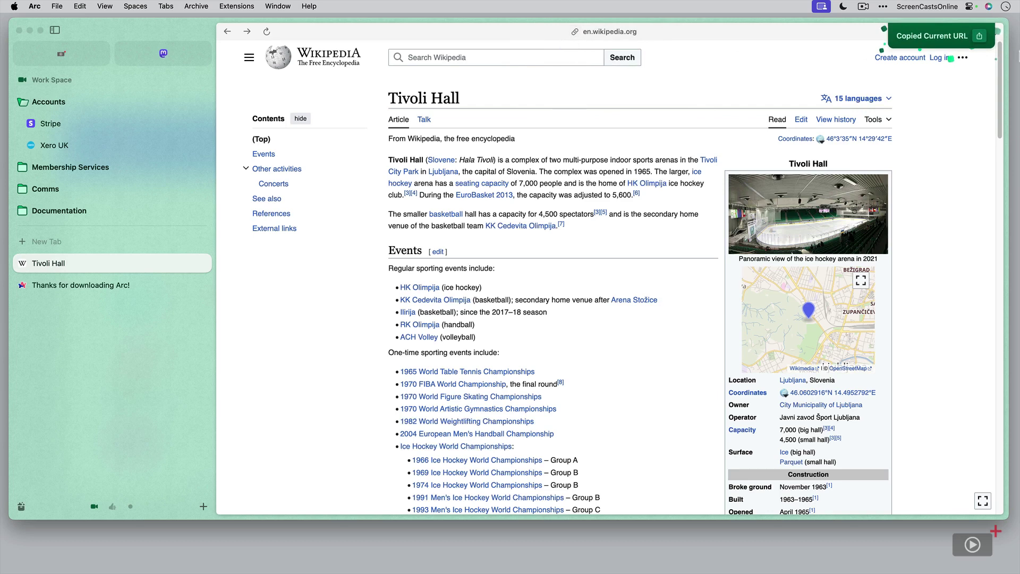
left_click(981, 36)
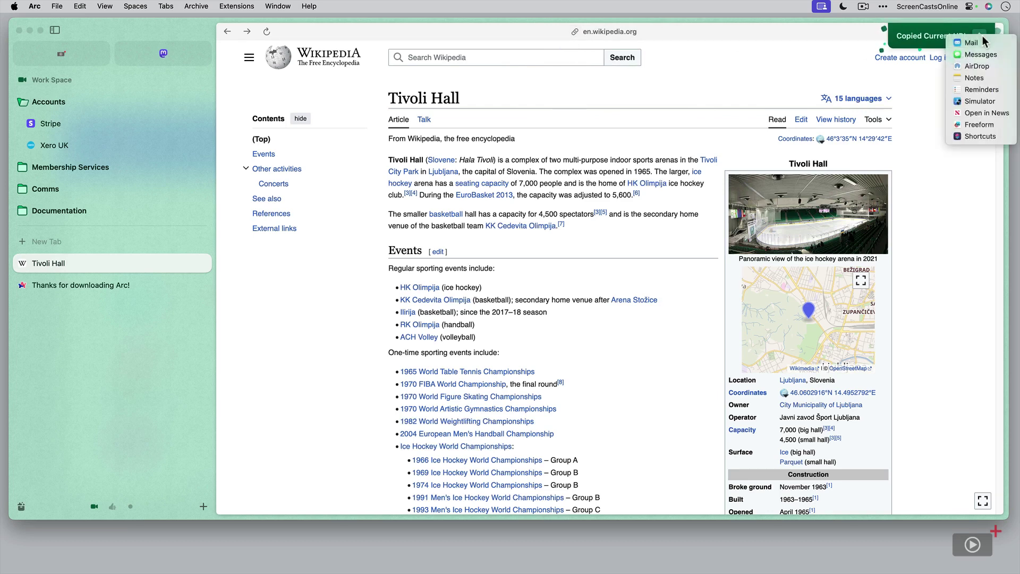
left_click(612, 30)
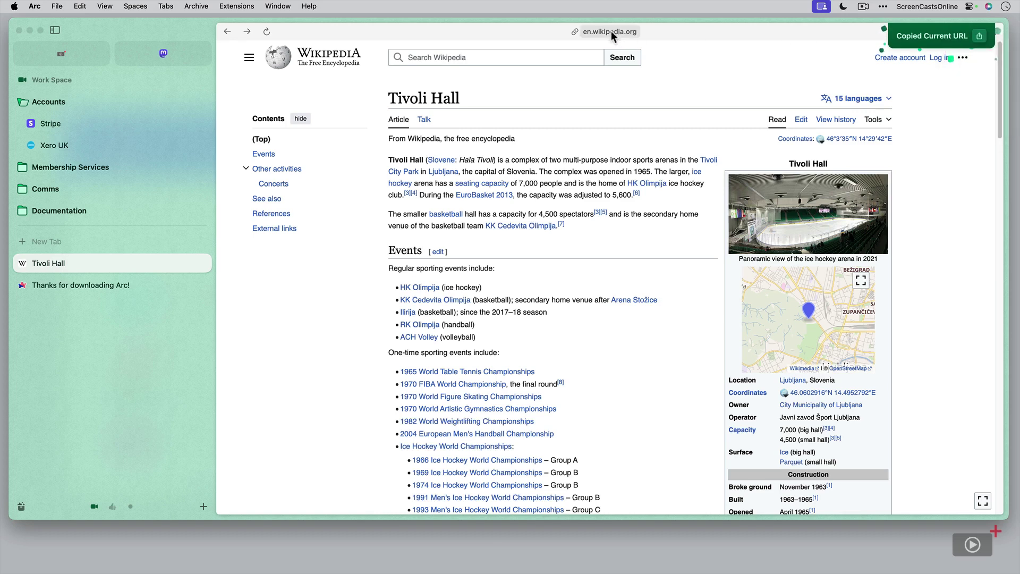
Step: Compare the address prompt for the current Tivoli Hall page with the one for a new tab, dismissing both
left_click(611, 31)
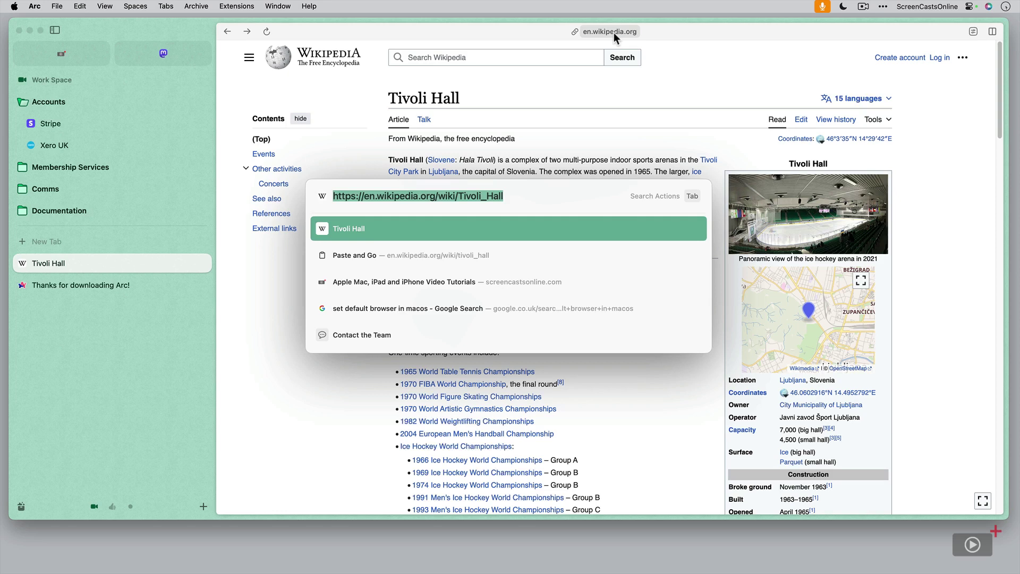
key("Escape")
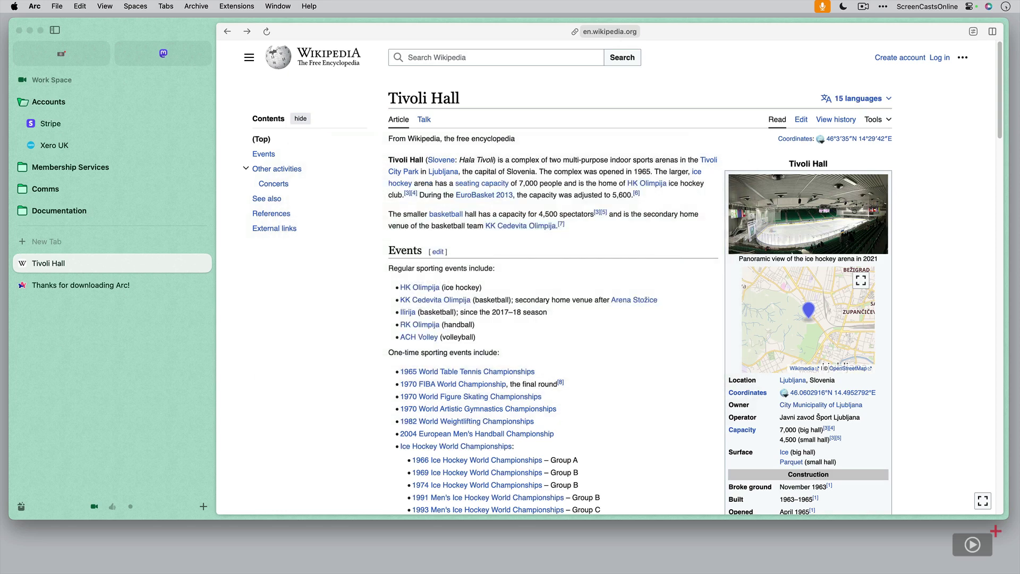
key("super+t")
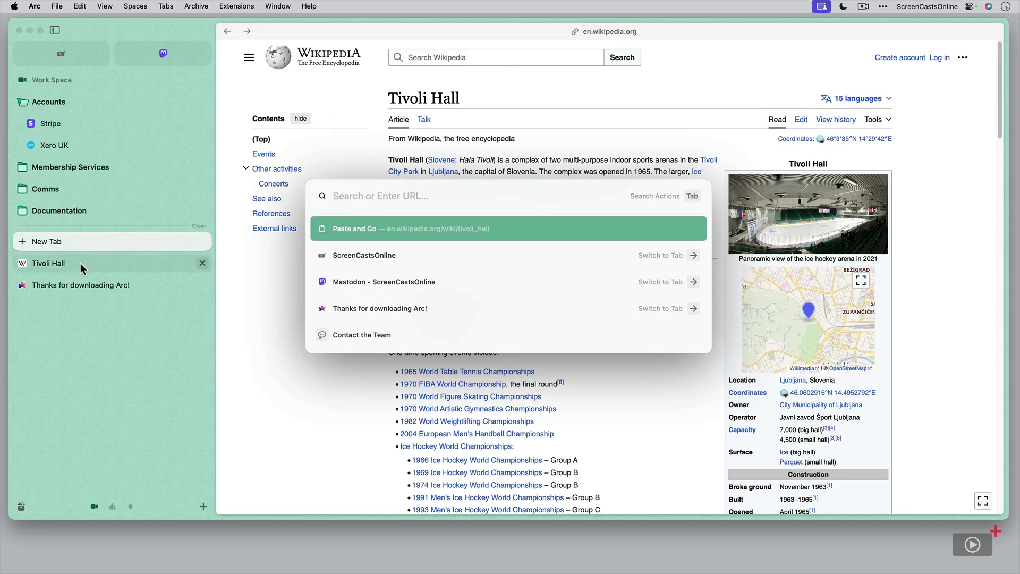
key("Escape")
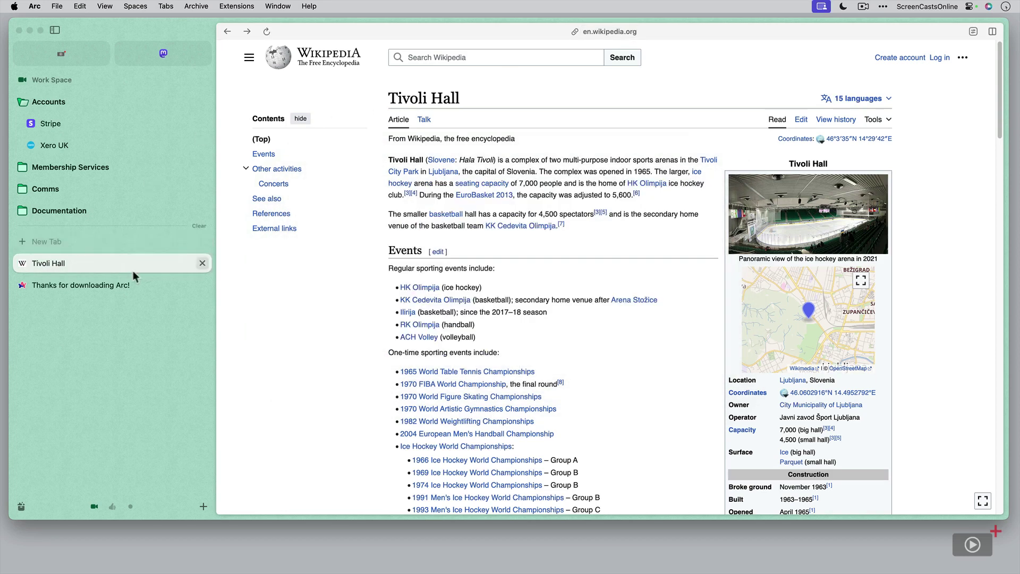
Step: Load apple.com in the current Tivoli Hall tab by replacing its address
left_click(619, 36)
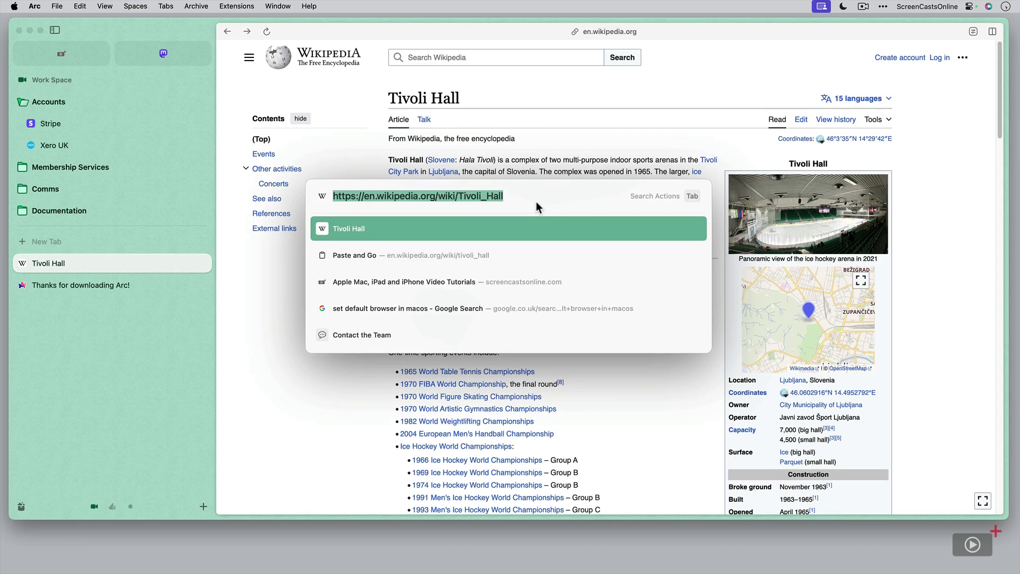
type("apple.com")
key("Return")
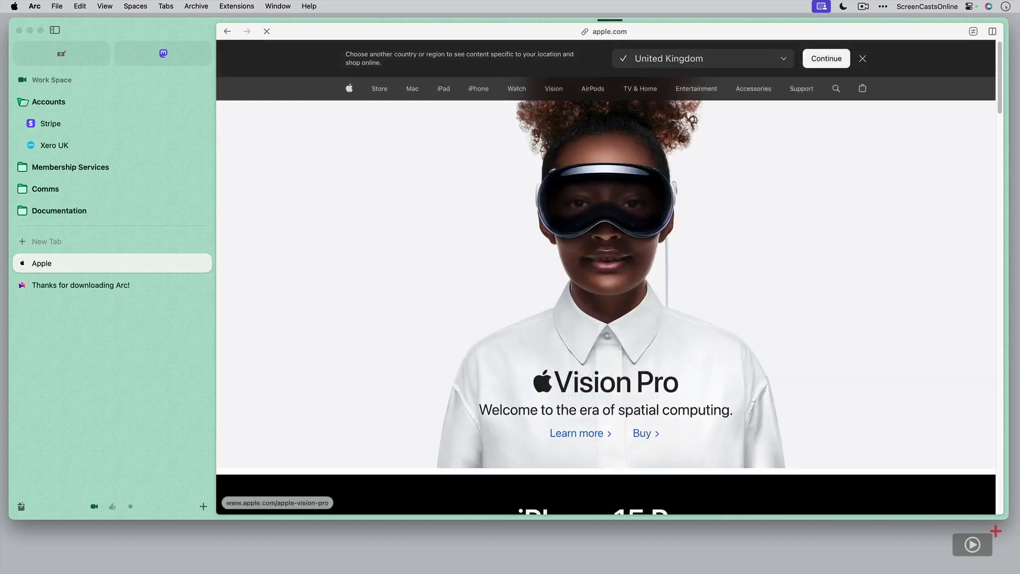